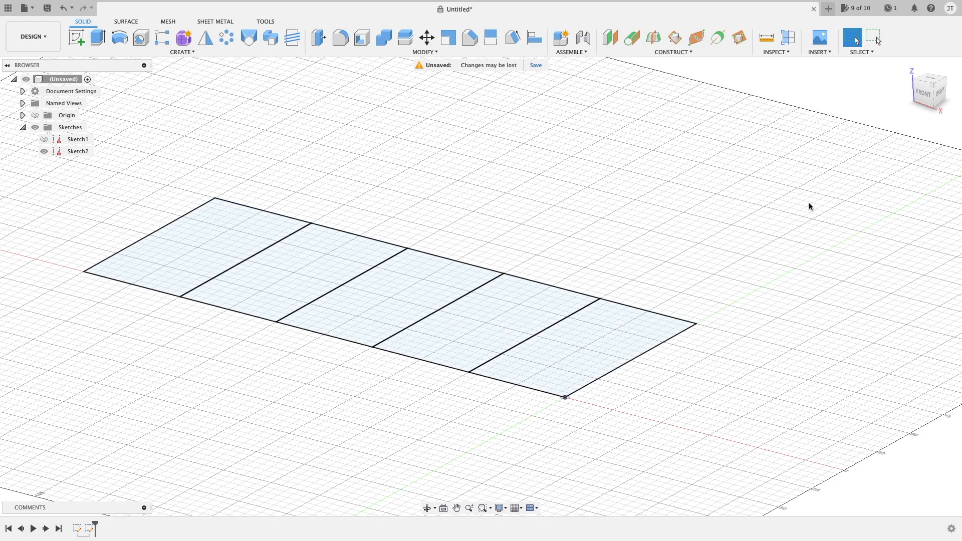
Extrude the Sketch2 rectangle at the origin by 40 mm as a new body and undo the extrusion
left_click(933, 86)
middle_click_drag(693, 226, 758, 227)
key("Escape")
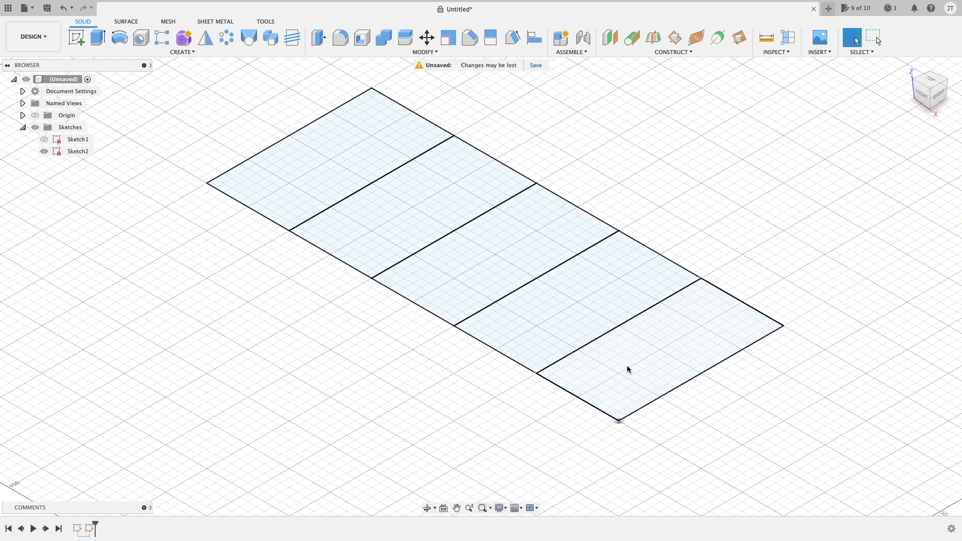
middle_click_drag(628, 367, 572, 429)
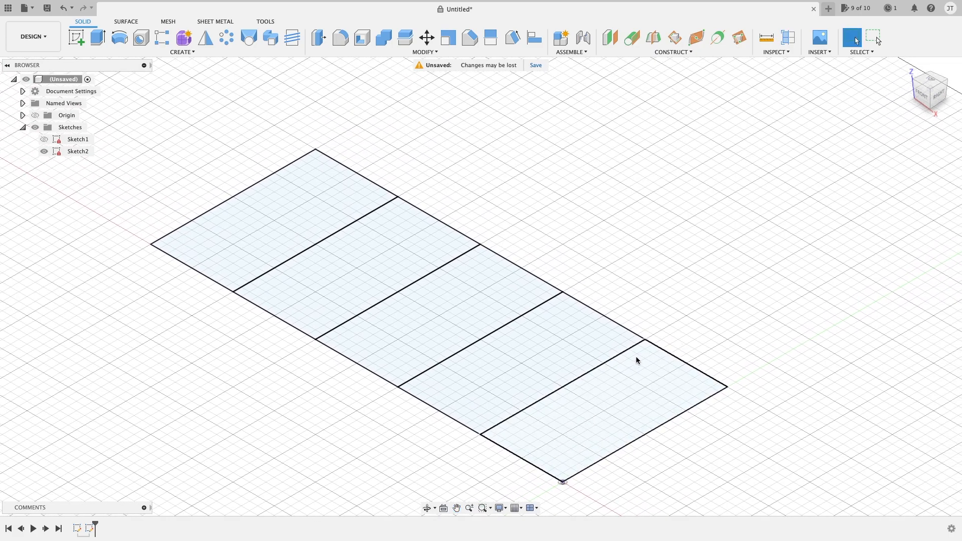
left_click(670, 388)
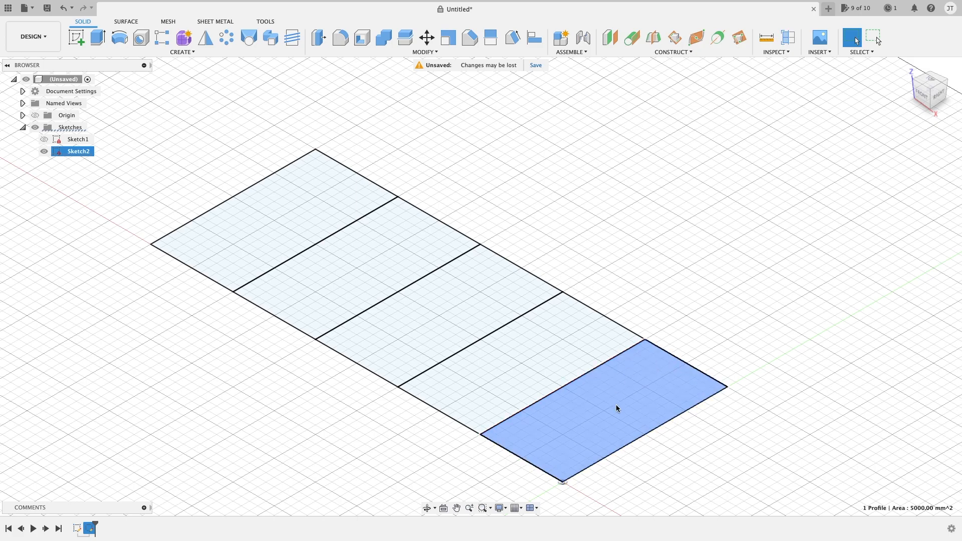
key("e")
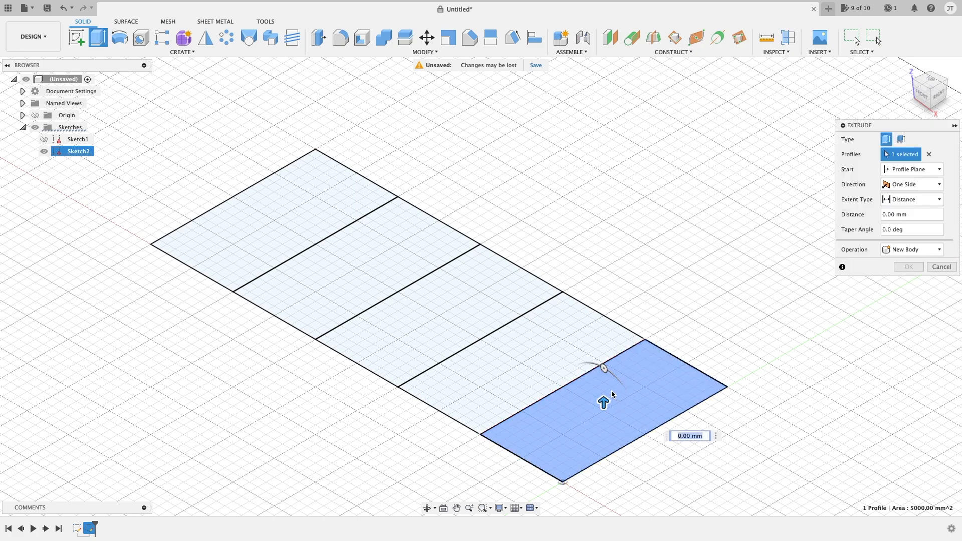
left_click_drag(599, 347, 599, 319)
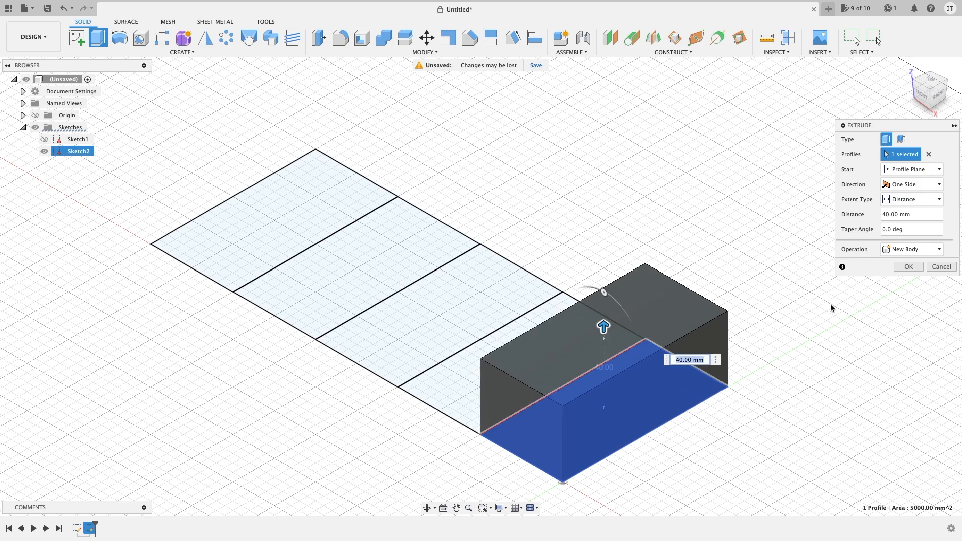
left_click(908, 266)
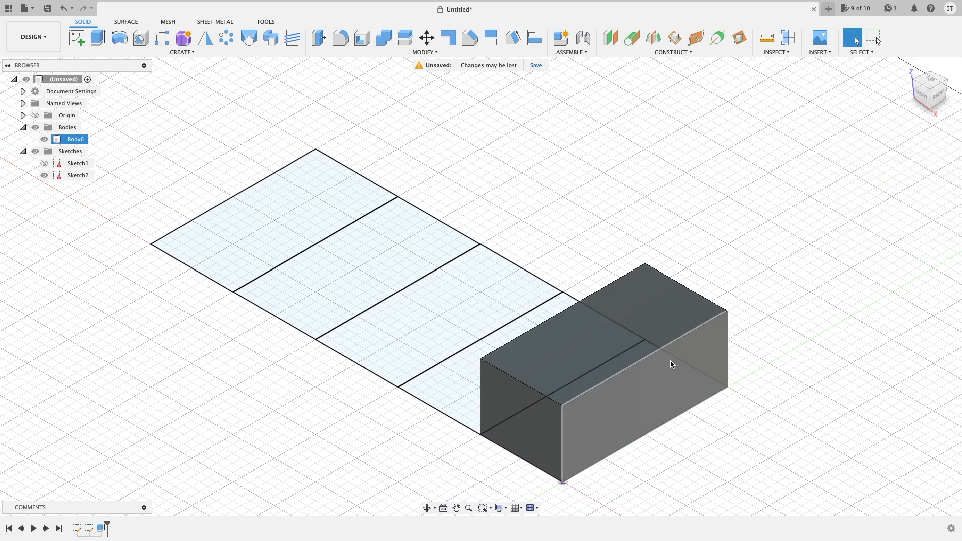
key("ctrl+z")
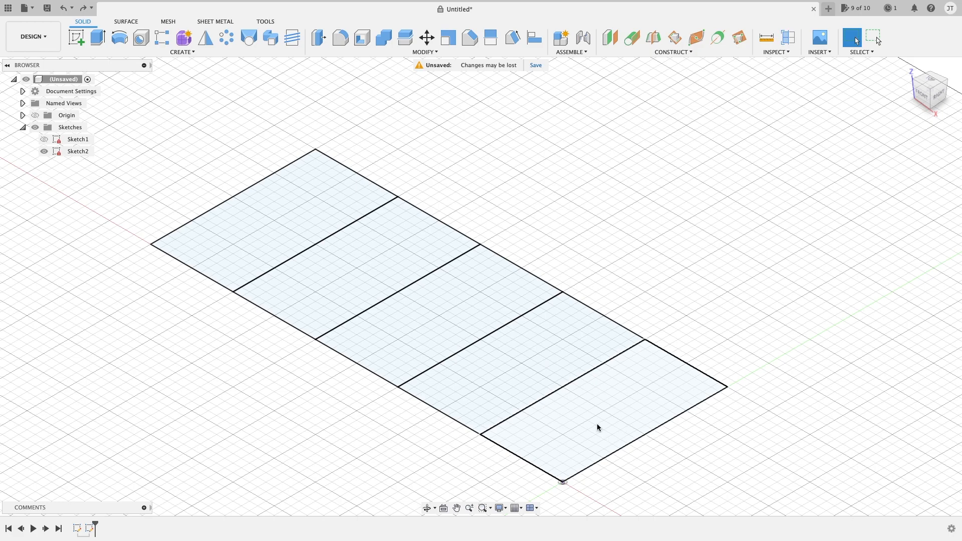
Extrude the Sketch2 rectangle at the origin by 20 mm as a new body for the lowest stair
left_click(617, 399)
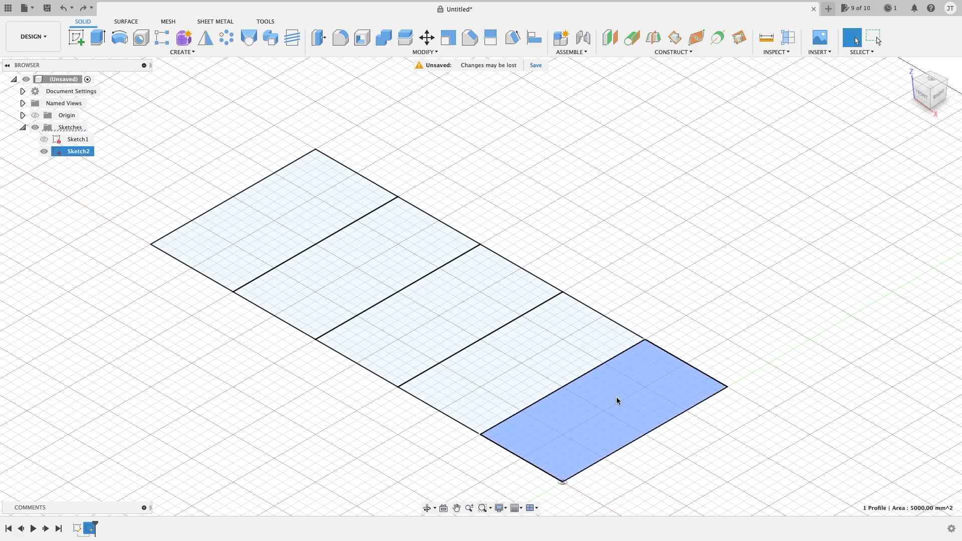
key("e")
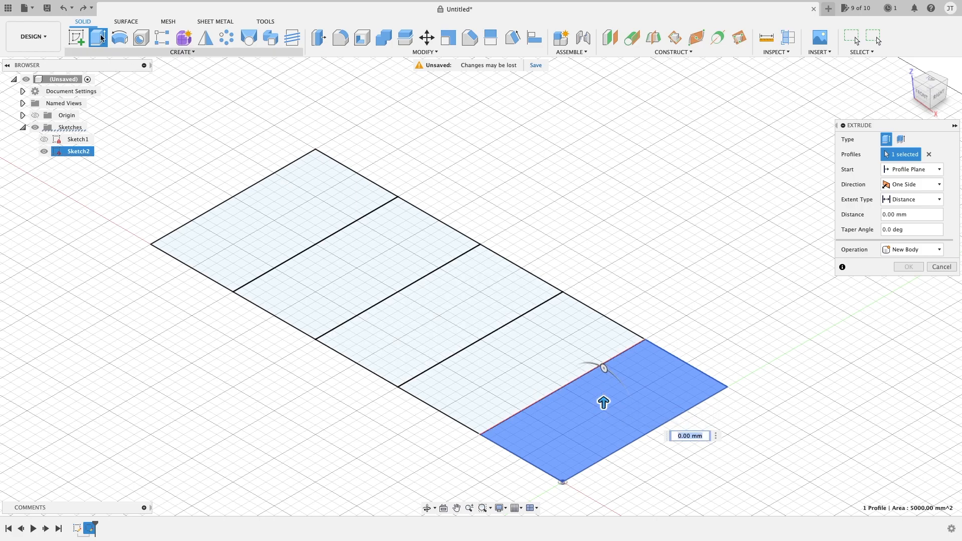
left_click_drag(604, 402, 605, 383)
type("20")
key("Return")
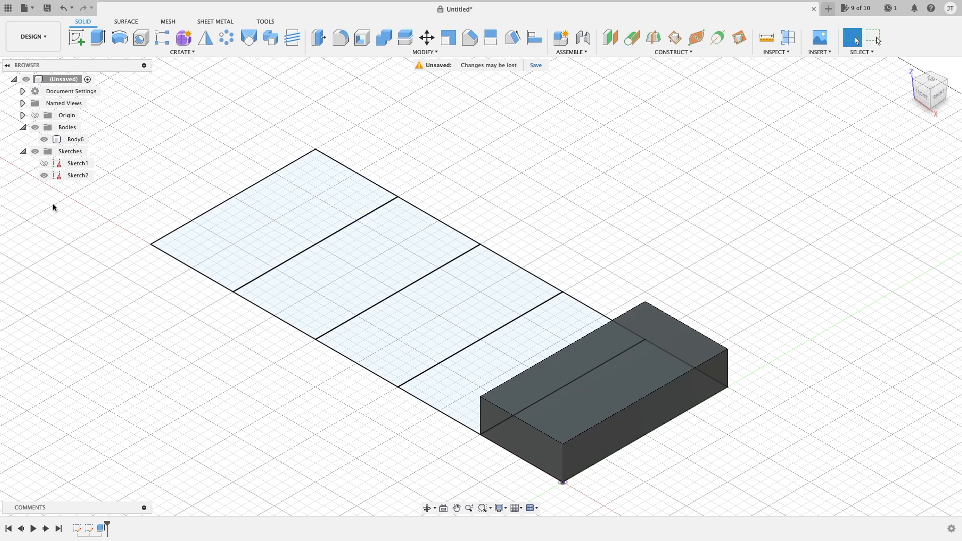
Switch the visibility of Sketch2 off and back on
left_click(45, 176)
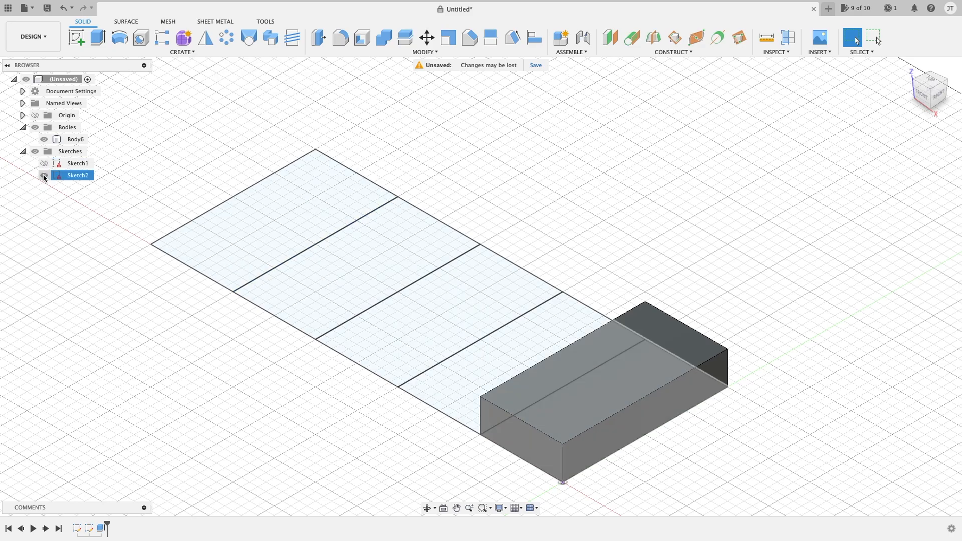
left_click(44, 176)
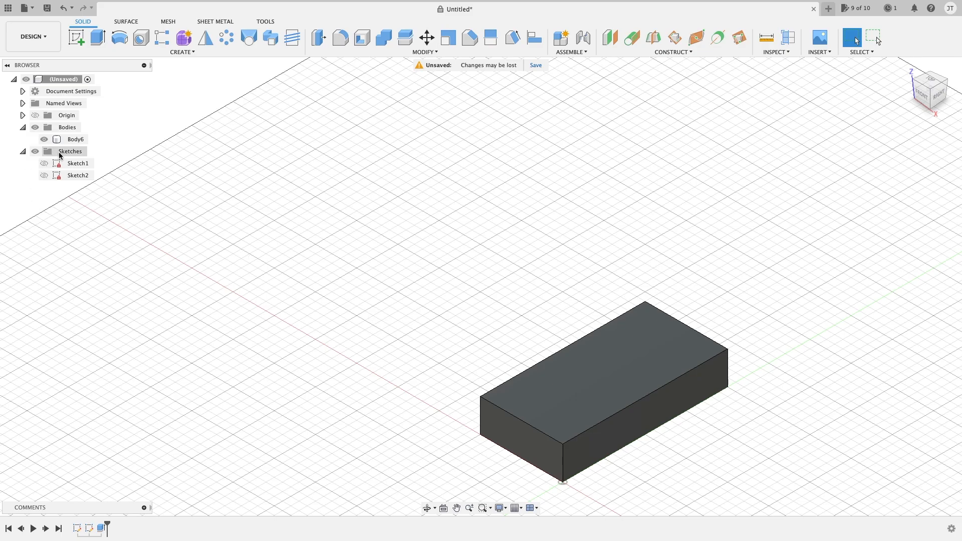
left_click(43, 175)
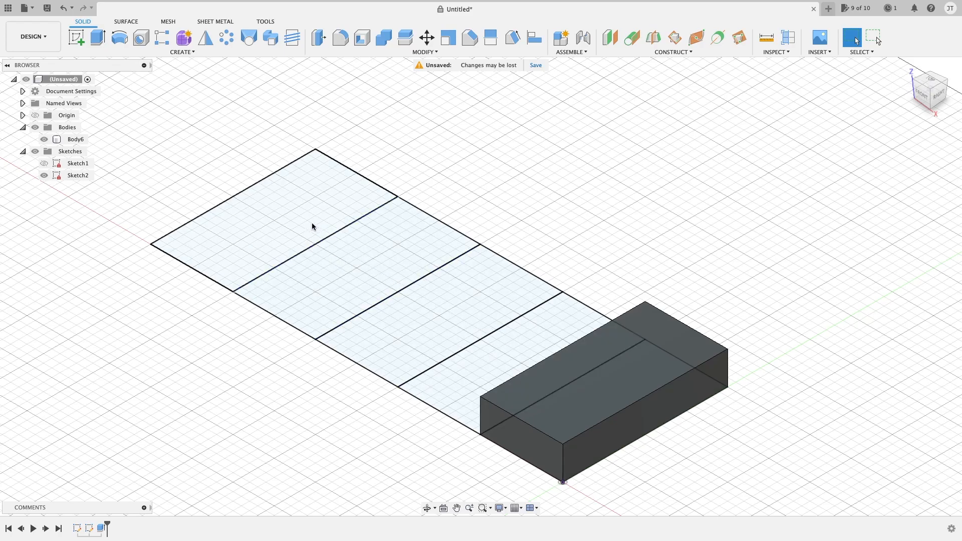
Extrude the second Sketch2 rectangle, next to the lowest stair, by 40 mm and join it to the body
left_click(513, 348)
key("e")
left_click_drag(521, 355, 519, 283)
type("4")
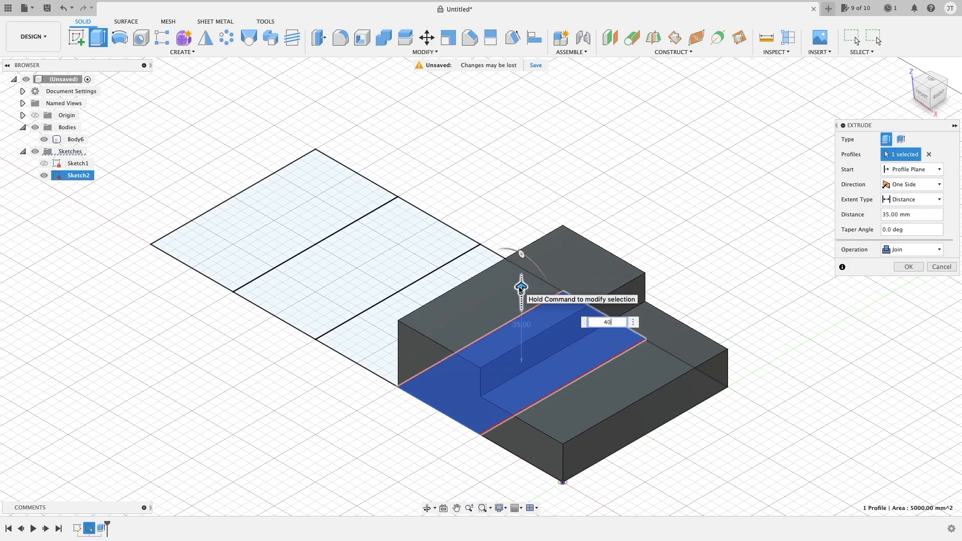
type("0")
key("Return")
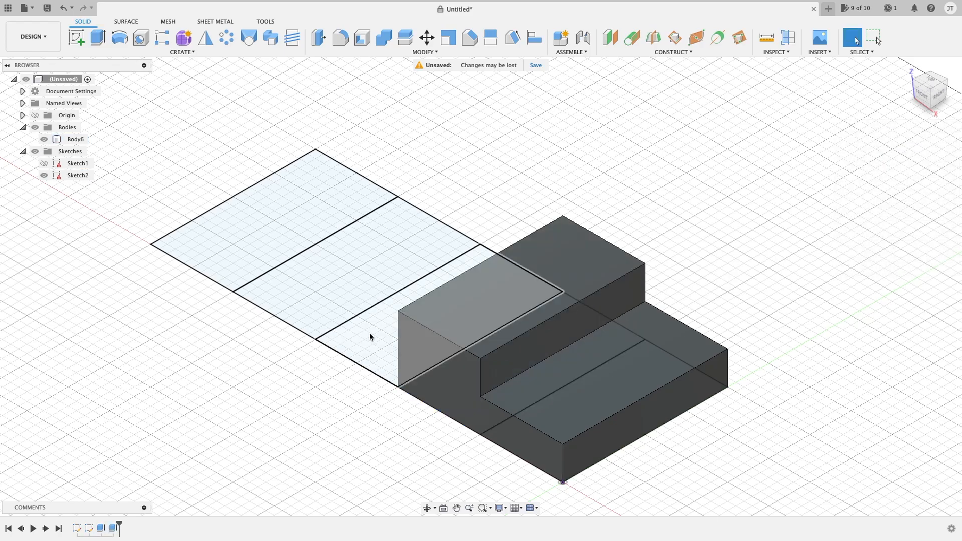
Extrude the third Sketch2 rectangle by 60 mm to add the middle stair to the body
left_click(370, 337)
key("e")
left_click_drag(439, 304, 440, 194)
key("Return")
Extrude the fourth Sketch2 rectangle by 80 mm to add the next higher stair
left_click(305, 314)
type("e")
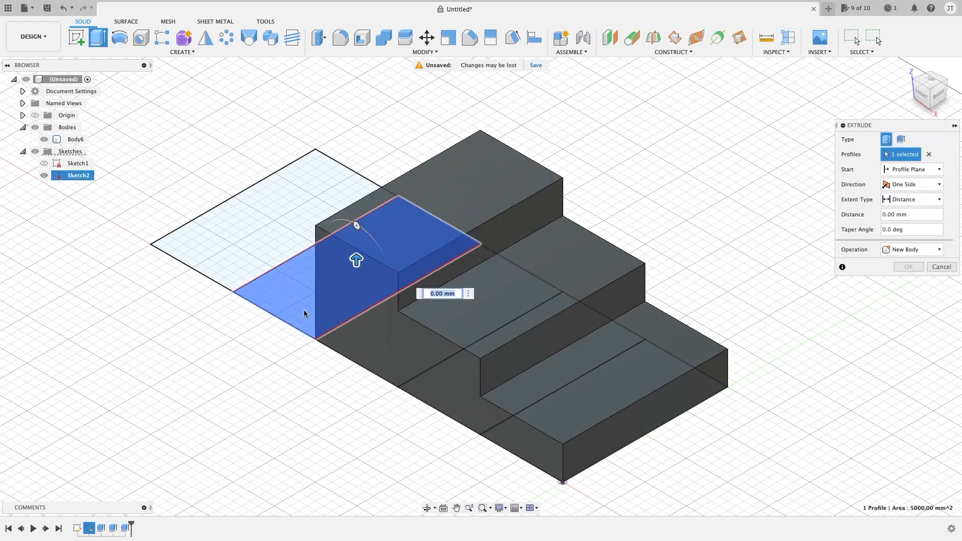
type("60")
key("Return")
type("80")
key("Return")
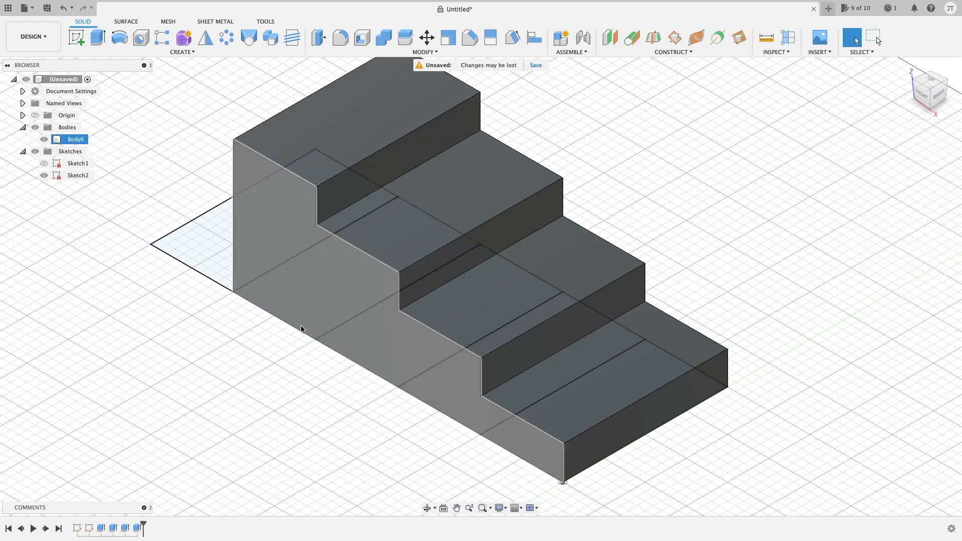
Extrude the last Sketch2 rectangle by 100 mm and join it as the highest stair
left_click(213, 245)
type("e80")
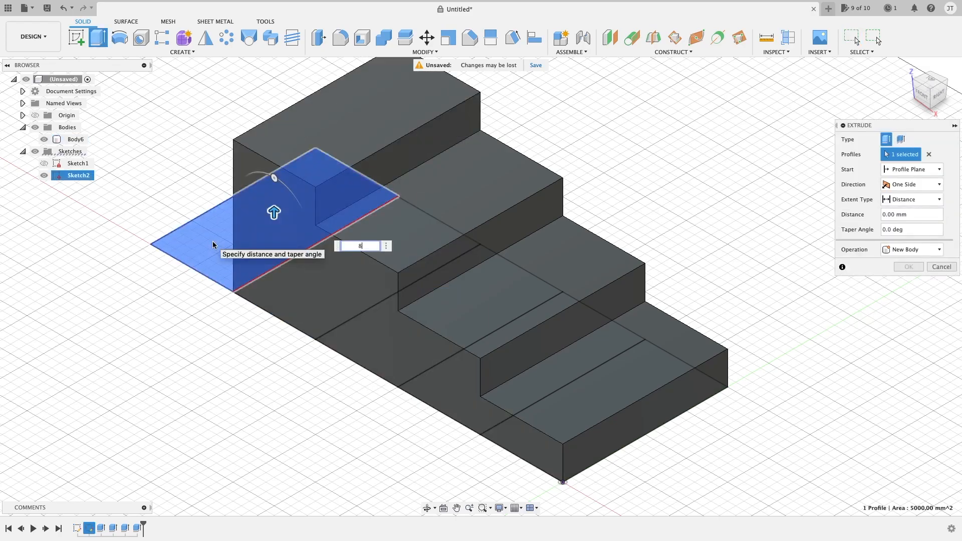
key("BackSpace")
key("BackSpace")
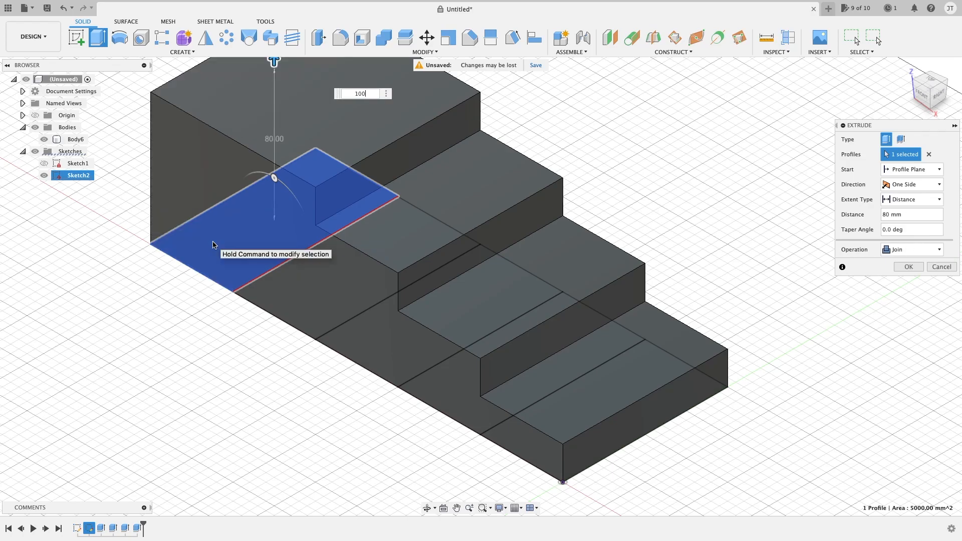
key("Return")
Hide Sketch2 and the staircase body Body6
scroll(424, 323, "down", 3)
middle_click_drag(429, 331, 447, 314, "shift")
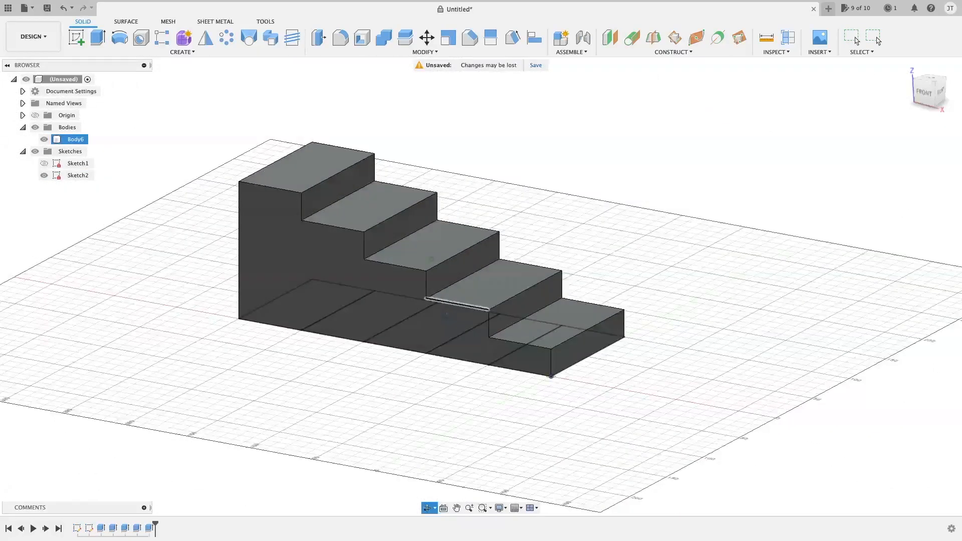
left_click(44, 175)
mouse_move(616, 236)
middle_mouse_down("shift")
mouse_move(649, 234)
mouse_move(614, 240)
mouse_move(630, 219)
mouse_move(573, 285)
middle_mouse_up("shift")
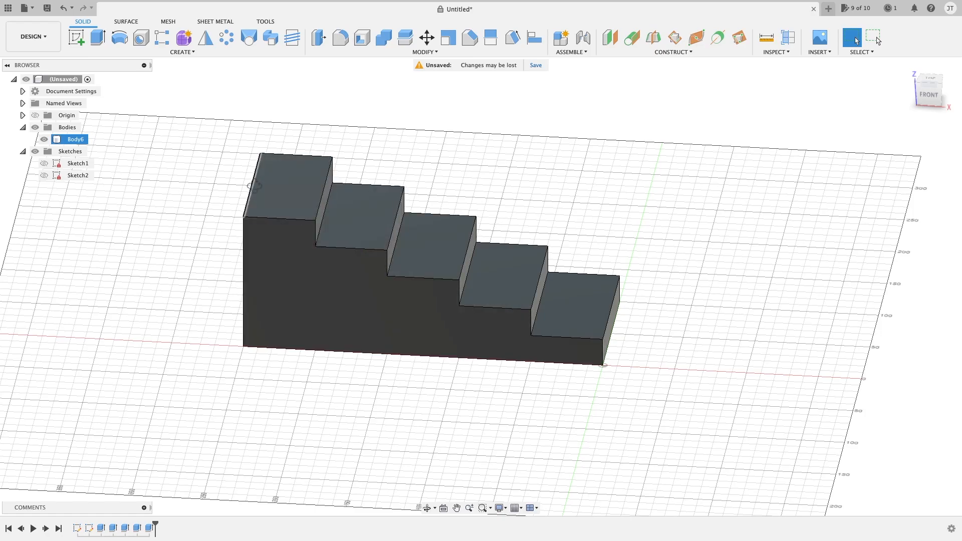
middle_click_drag(247, 206, 153, 208, "shift")
left_click(44, 140)
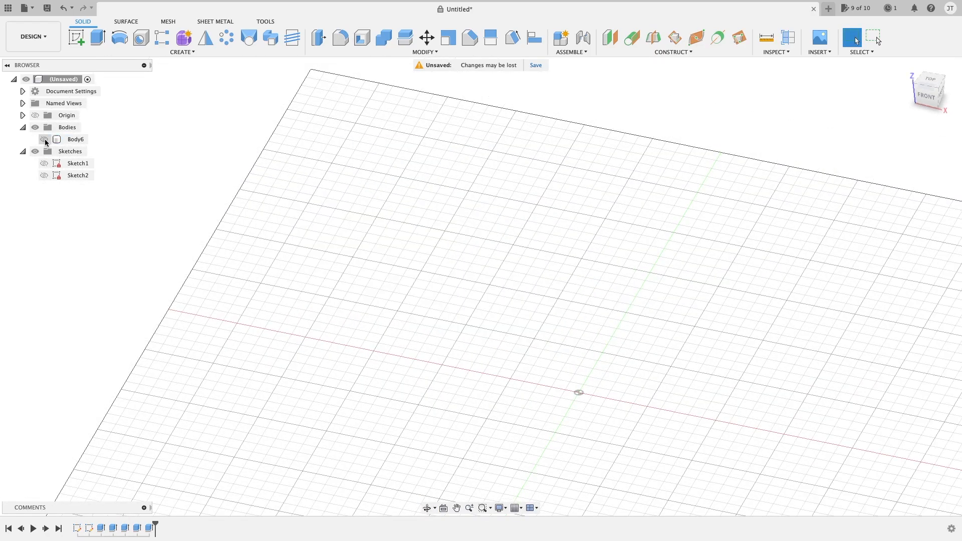
Switch to the front view and make Sketch1 with the stepped profile visible
mouse_move(442, 262)
middle_mouse_down("shift")
mouse_move(490, 266)
mouse_move(442, 217)
mouse_move(456, 234)
middle_mouse_up("shift")
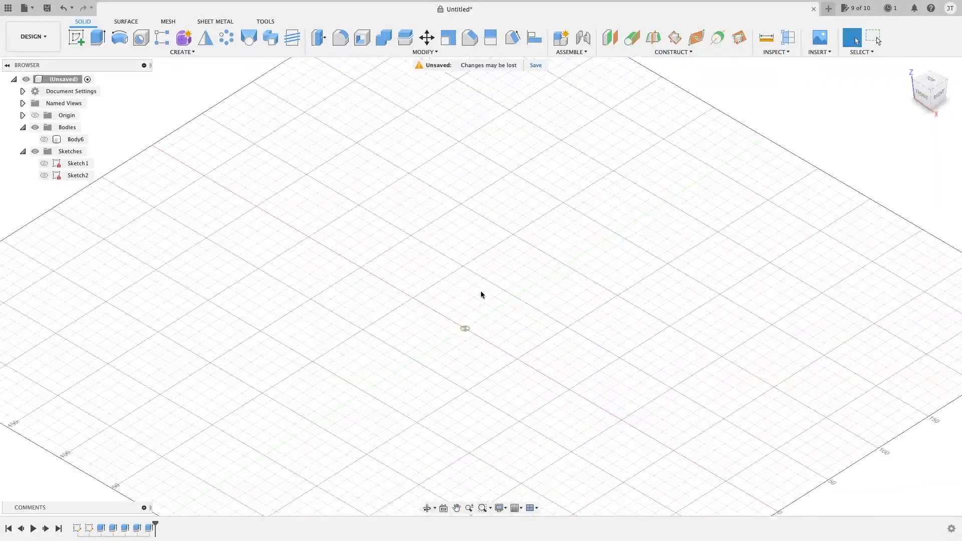
left_click(921, 100)
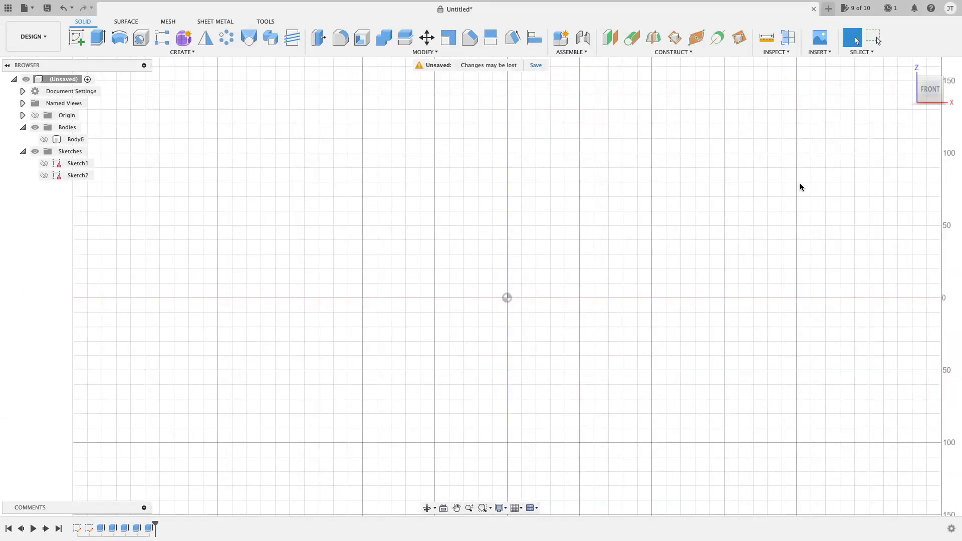
left_click(44, 163)
middle_click_drag(321, 210, 478, 311)
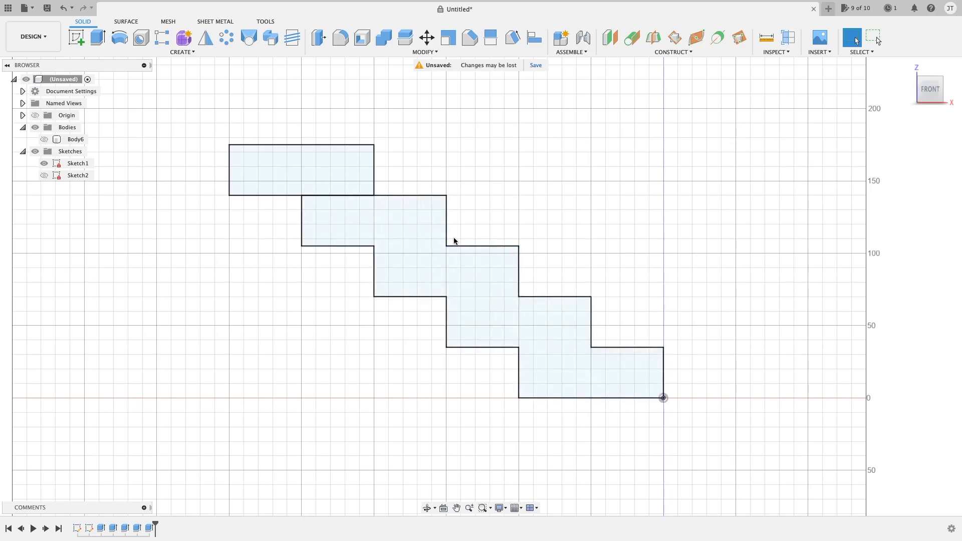
Extrude the large connected stair profile of Sketch1 by 120 mm as a new body
mouse_move(630, 292)
middle_mouse_down("shift")
mouse_move(599, 285)
mouse_move(548, 312)
middle_mouse_up("shift")
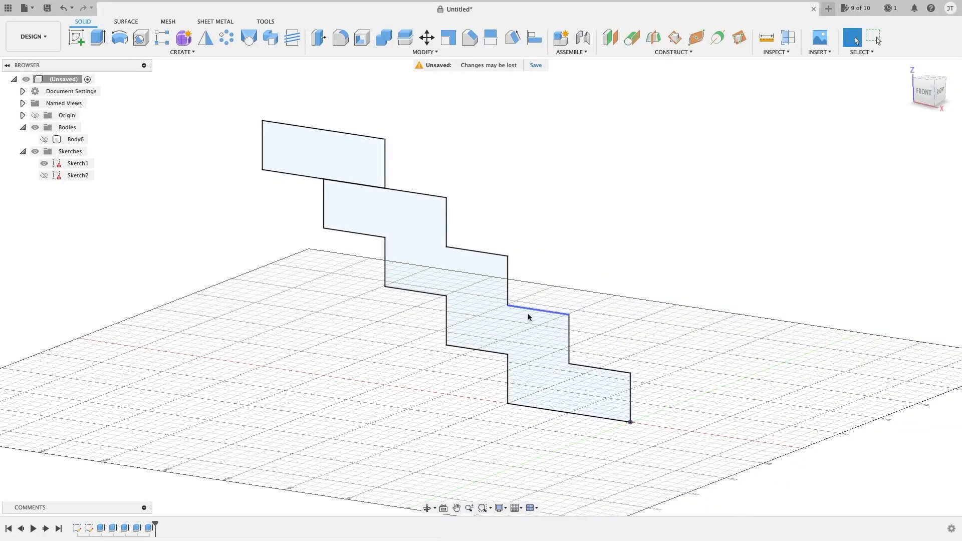
middle_click_drag(504, 279, 480, 285, "shift")
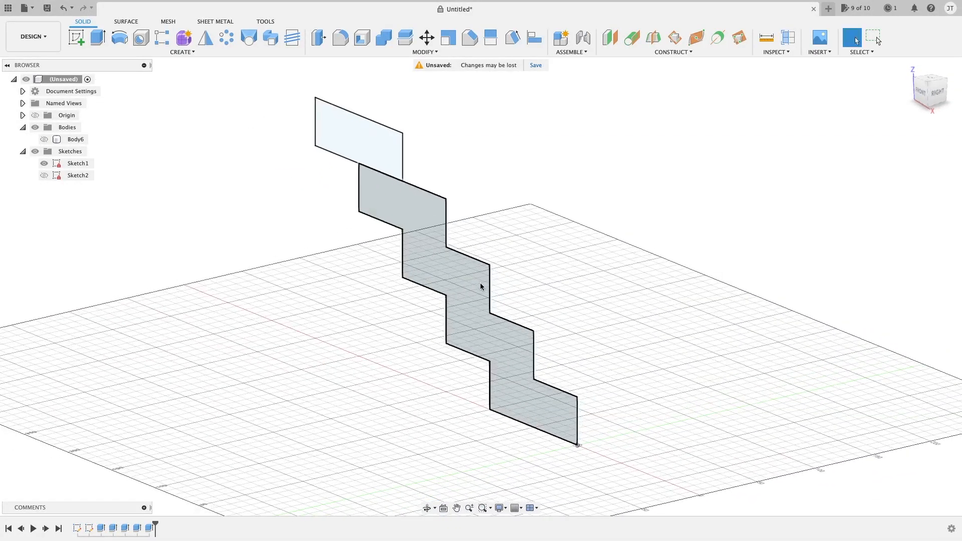
left_click(443, 266)
key("e")
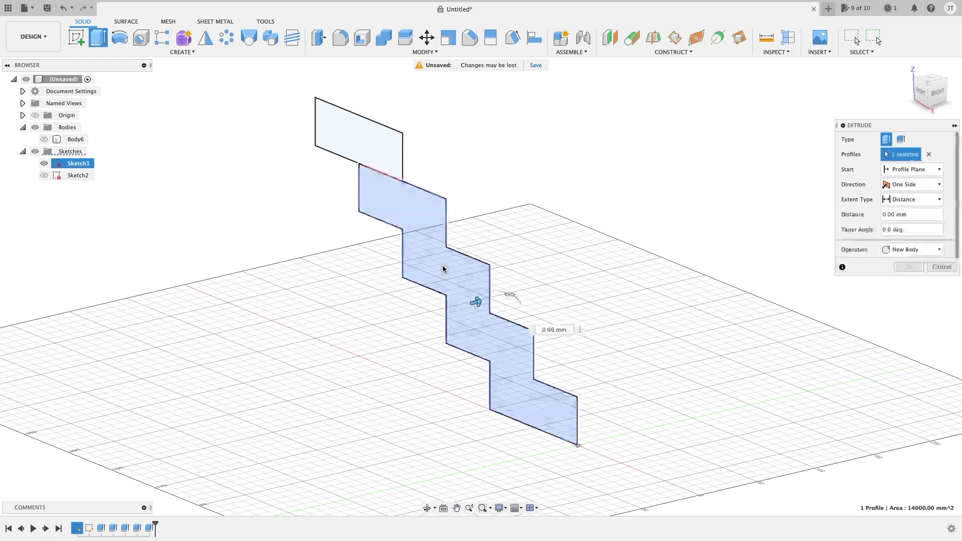
left_click_drag(477, 303, 615, 254)
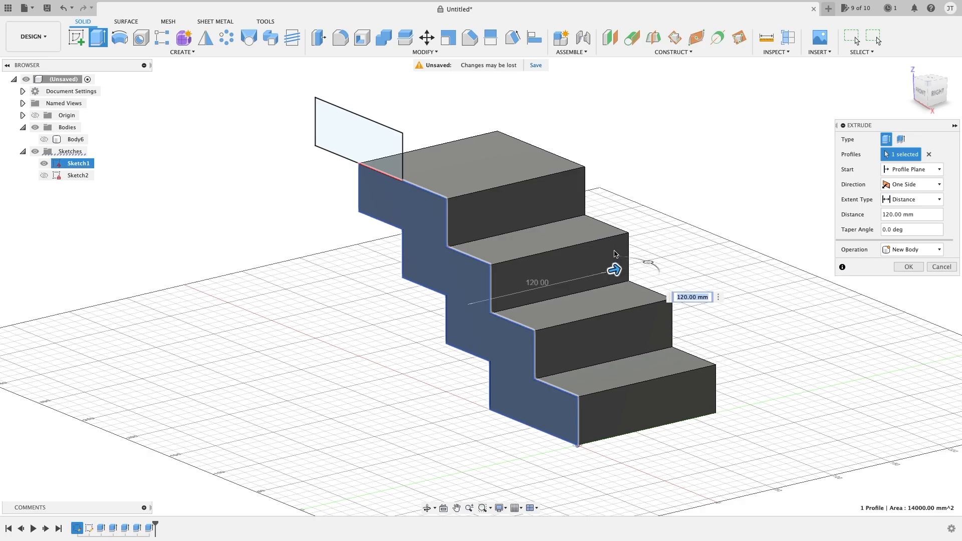
key("Return")
middle_click_drag(607, 209, 580, 268)
left_click(456, 226)
mouse_move(446, 240)
middle_mouse_down("shift")
mouse_move(501, 238)
mouse_move(460, 240)
middle_mouse_up("shift")
middle_click_drag(562, 291, 505, 252)
left_click(213, 289)
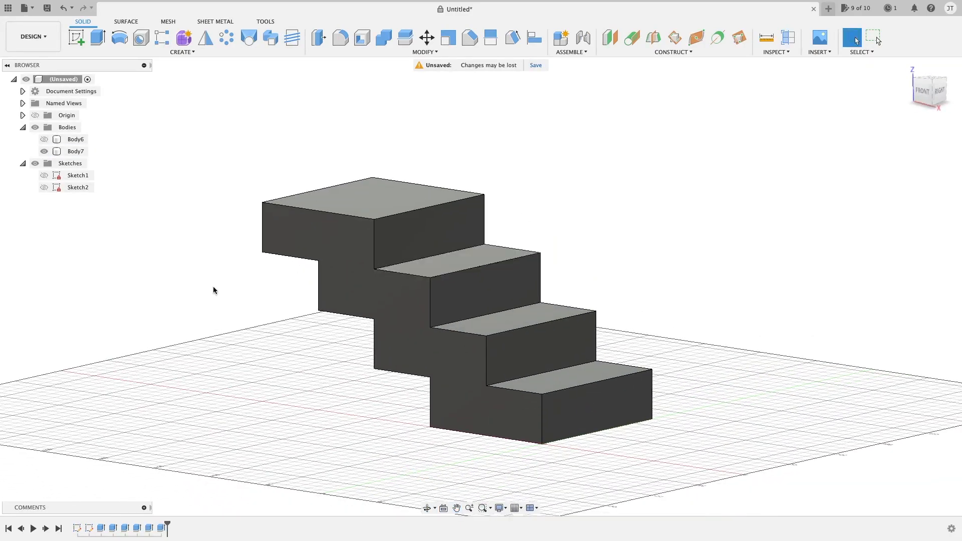
left_click(75, 151)
middle_click_drag(279, 259, 269, 274, "shift")
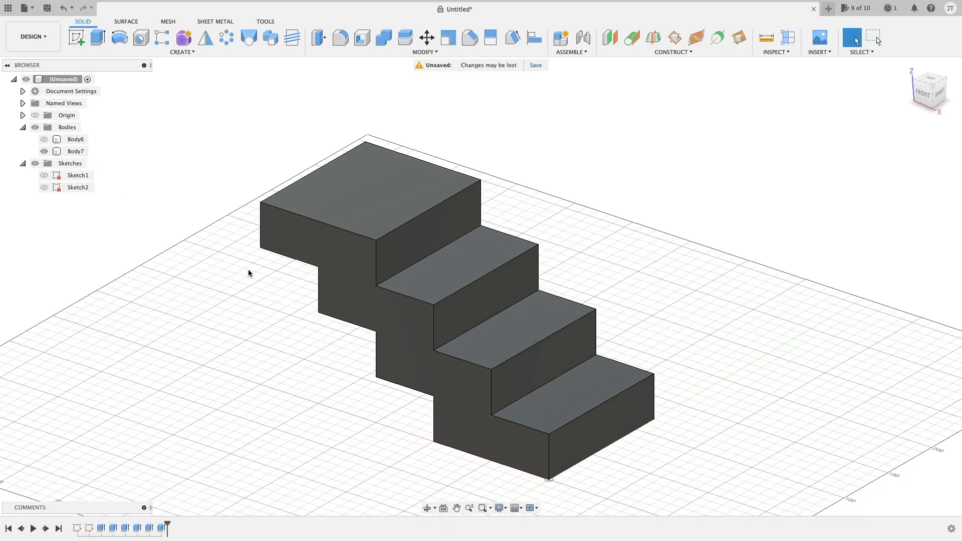
Make Sketch1 visible again to reach its separate uppermost rectangle
left_click(44, 175)
left_click(338, 180)
middle_click_drag(339, 181, 334, 192)
key("Escape")
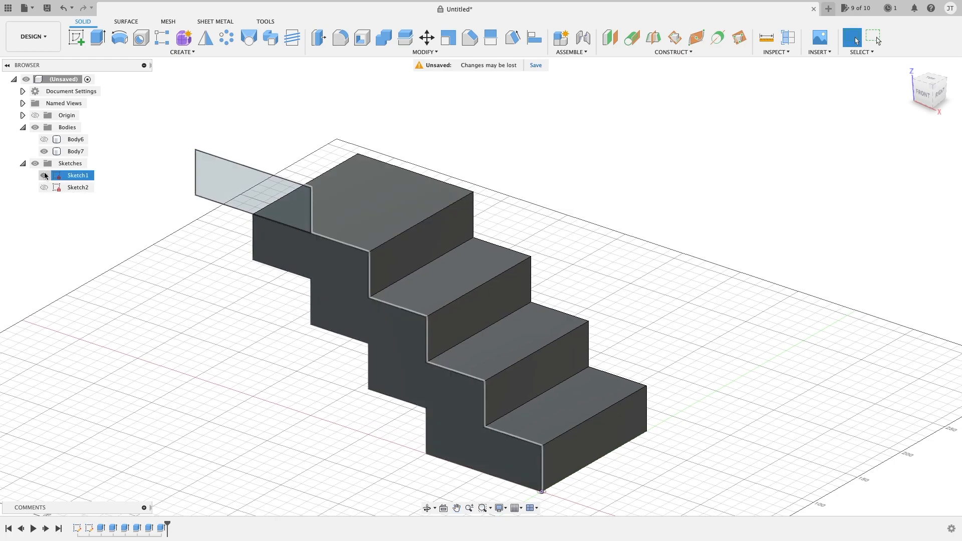
Extrude the uppermost rectangle of Sketch1 by 230 mm, joined to the stair body, and undo the extrusion
left_click(212, 182)
key("e")
middle_click_drag(232, 191, 212, 257)
mouse_move(241, 253)
left_mouse_down()
mouse_move(277, 213)
mouse_move(371, 188)
mouse_move(426, 147)
mouse_move(452, 157)
left_mouse_up()
middle_click_drag(452, 156, 766, 246, "shift")
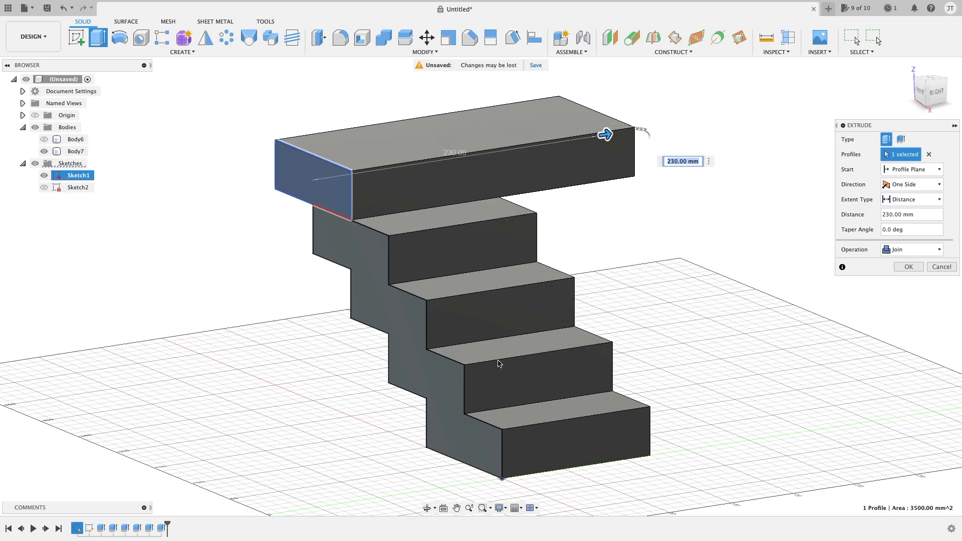
left_click(908, 268)
left_click_drag(720, 375, 593, 459)
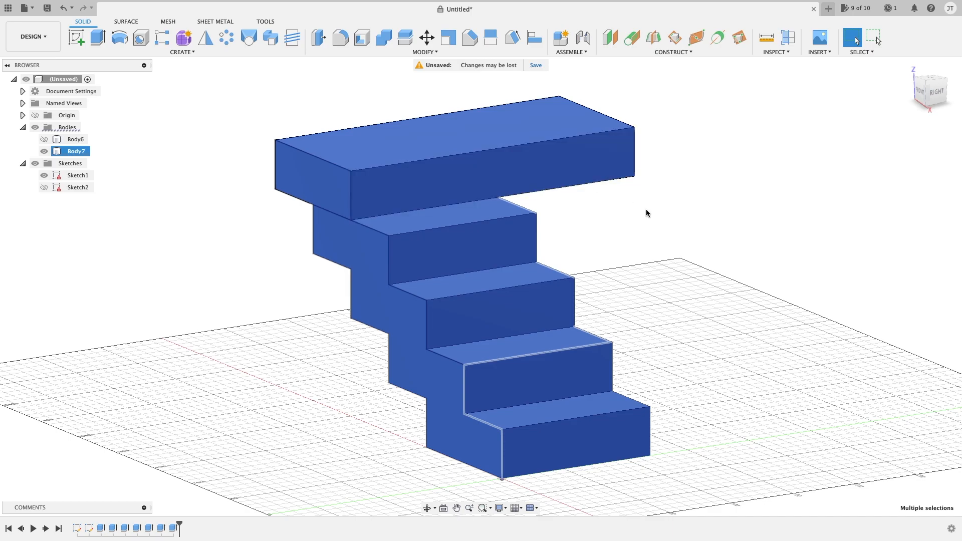
key("super+z")
Extrude the uppermost rectangle of Sketch1 by 220 mm as a new body, separate from the stairs
left_click(327, 167)
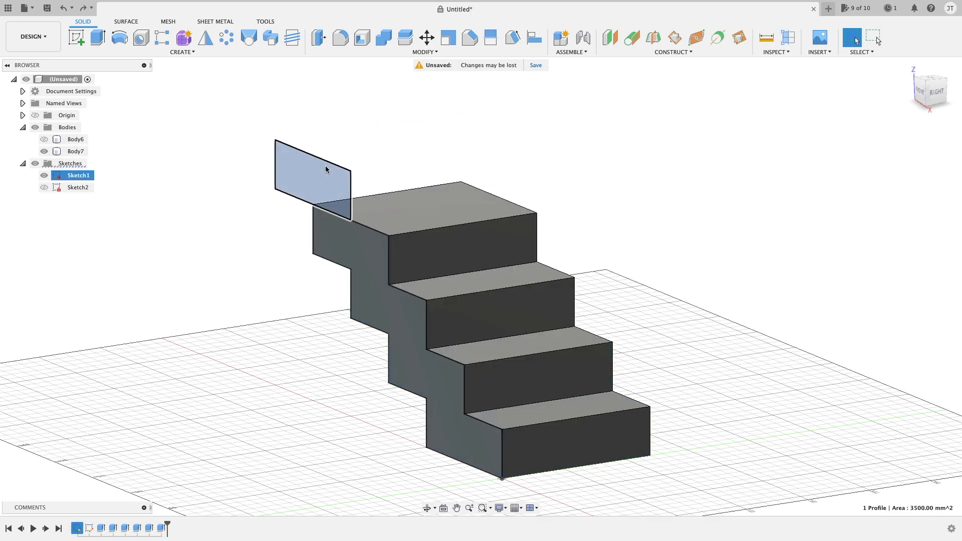
key("e")
left_click_drag(319, 178, 593, 137)
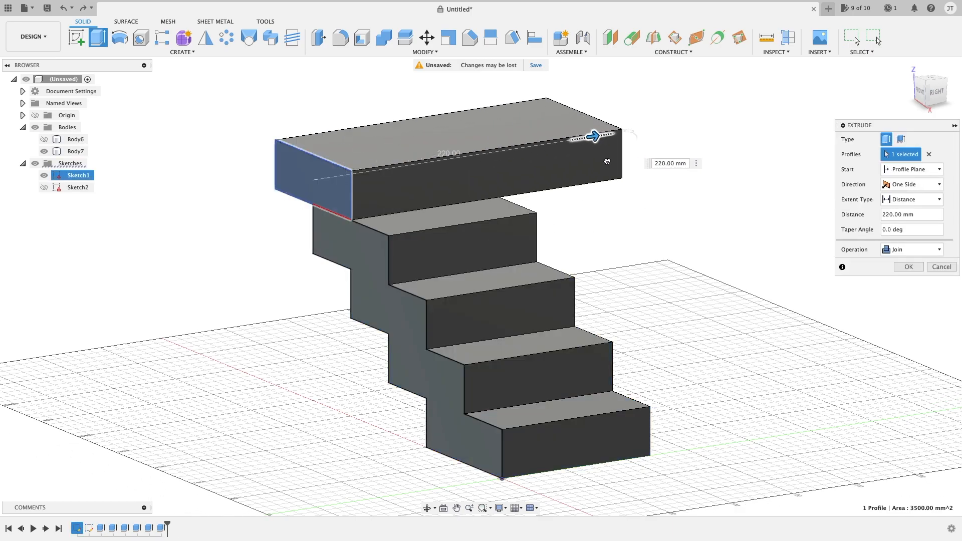
left_click(921, 250)
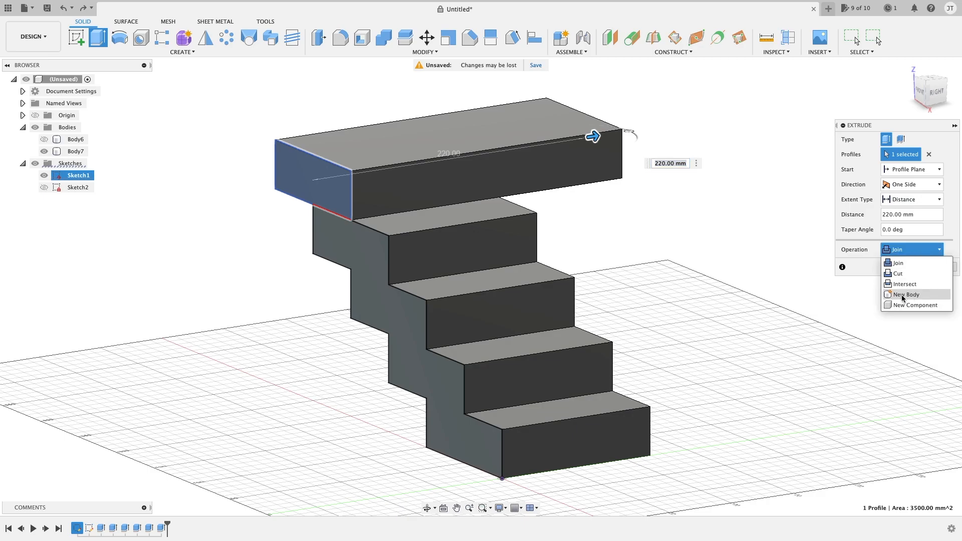
left_click(903, 296)
left_click(908, 267)
Try the Move command on the upper block and on the stair body individually, cancelling it each time
left_click_drag(722, 328, 542, 463)
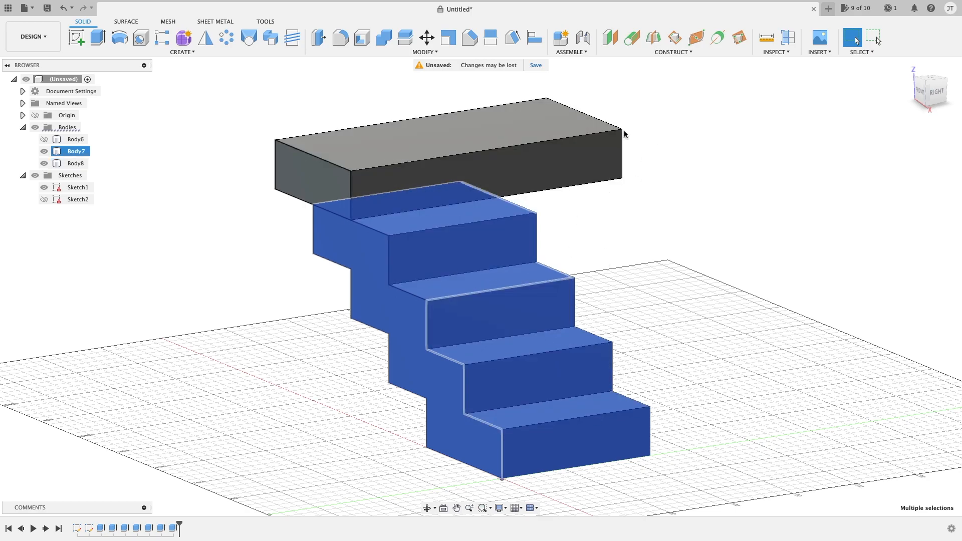
middle_click_drag(664, 189, 660, 209, "shift")
left_click_drag(629, 198, 559, 137)
key("m")
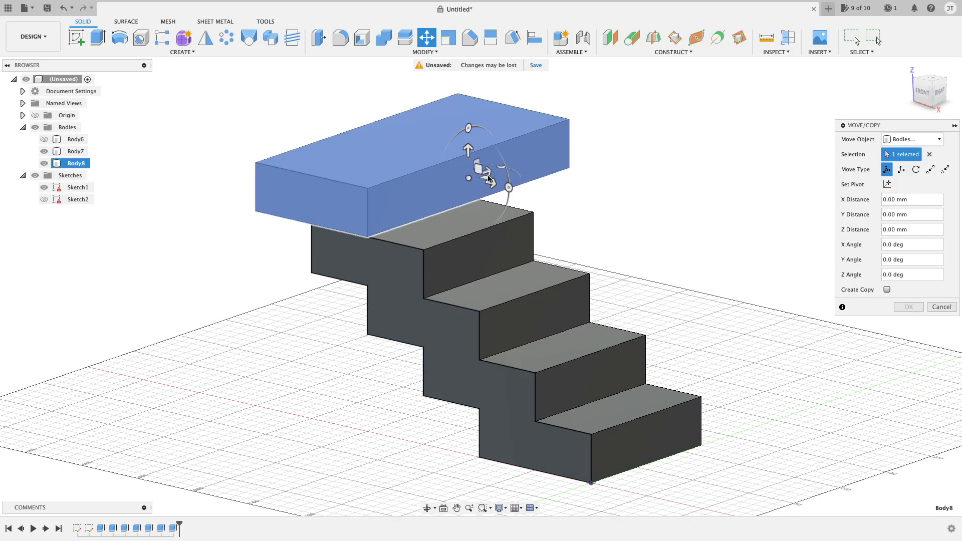
left_click_drag(521, 173, 499, 167)
key("Escape")
left_click_drag(668, 238, 547, 298)
key("m")
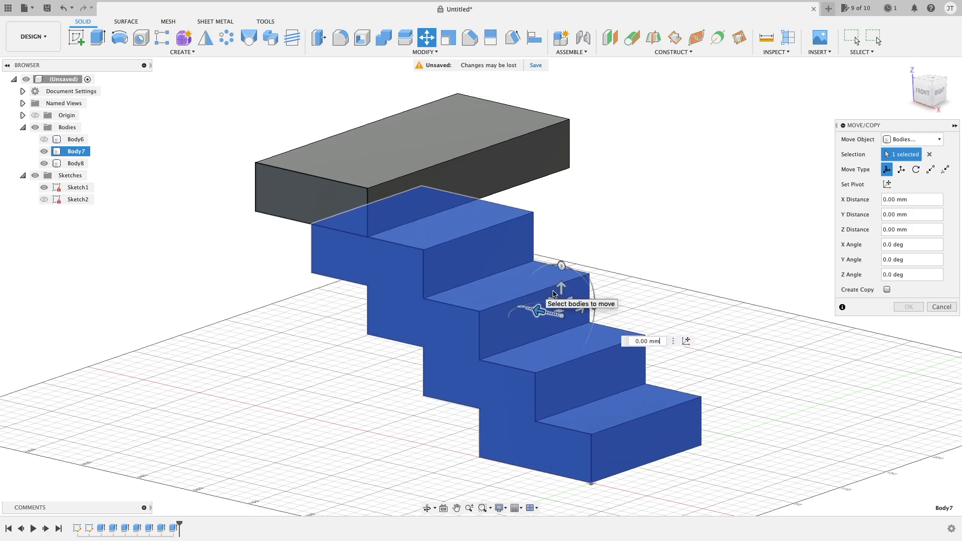
left_click(928, 308)
Hide Sketch1 to view the two separate bodies, and undo the upper block's extrusion
left_click(44, 199)
left_click(45, 199)
left_click(43, 187)
left_click(462, 221)
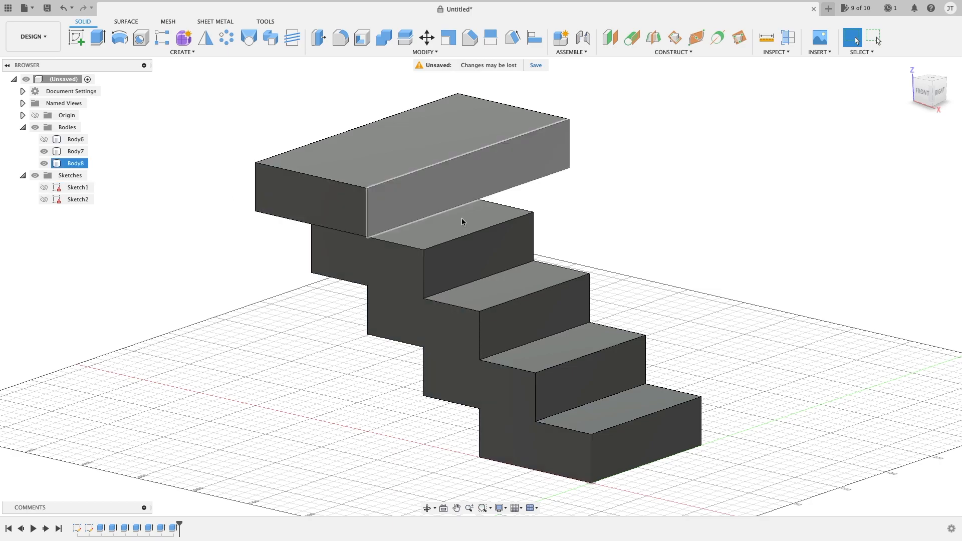
scroll(440, 189, "up", 1)
mouse_move(502, 194)
middle_mouse_down("shift")
mouse_move(532, 185)
mouse_move(506, 187)
middle_mouse_up("shift")
mouse_move(591, 240)
middle_mouse_down("shift")
mouse_move(573, 227)
mouse_move(580, 200)
mouse_move(623, 213)
mouse_move(584, 232)
mouse_move(561, 236)
mouse_move(554, 228)
mouse_move(551, 241)
middle_mouse_up("shift")
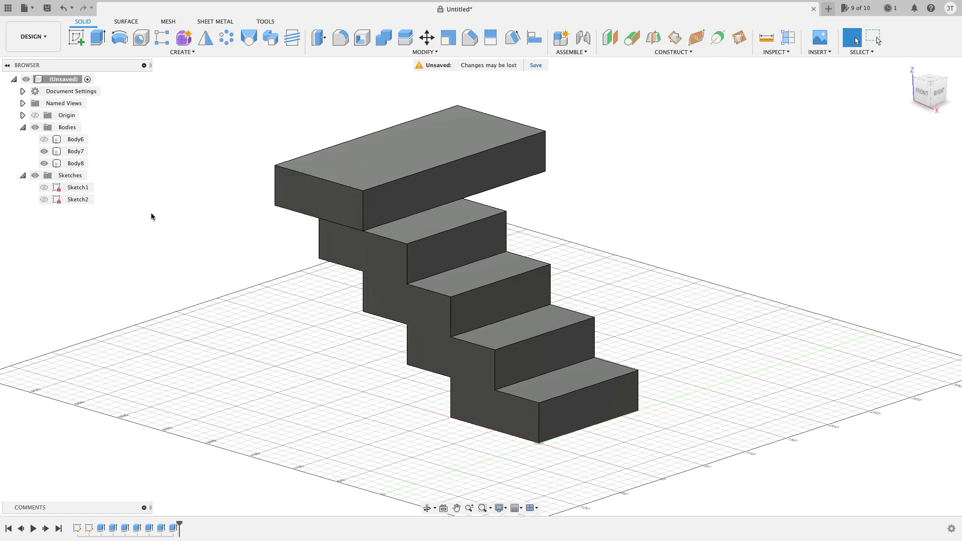
scroll(219, 196, "up", 3)
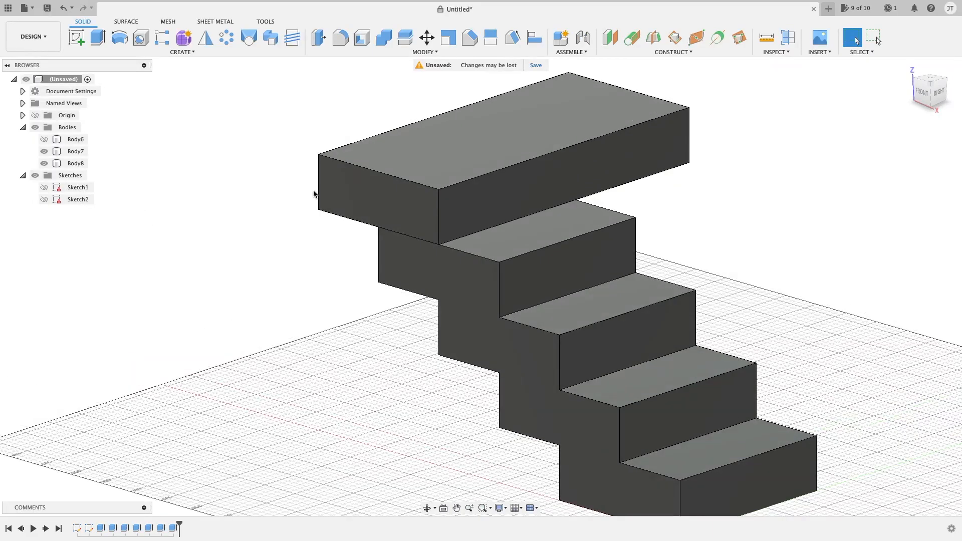
scroll(314, 194, "down", 3)
key("super+z")
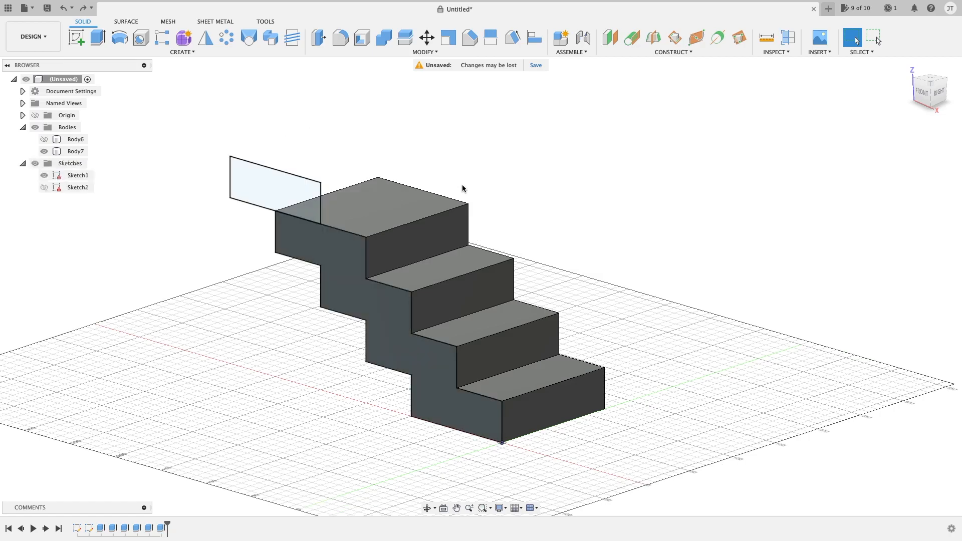
Start extruding the uppermost rectangle of Sketch1 to one side by 50 mm, towards the stair body
left_click(271, 195)
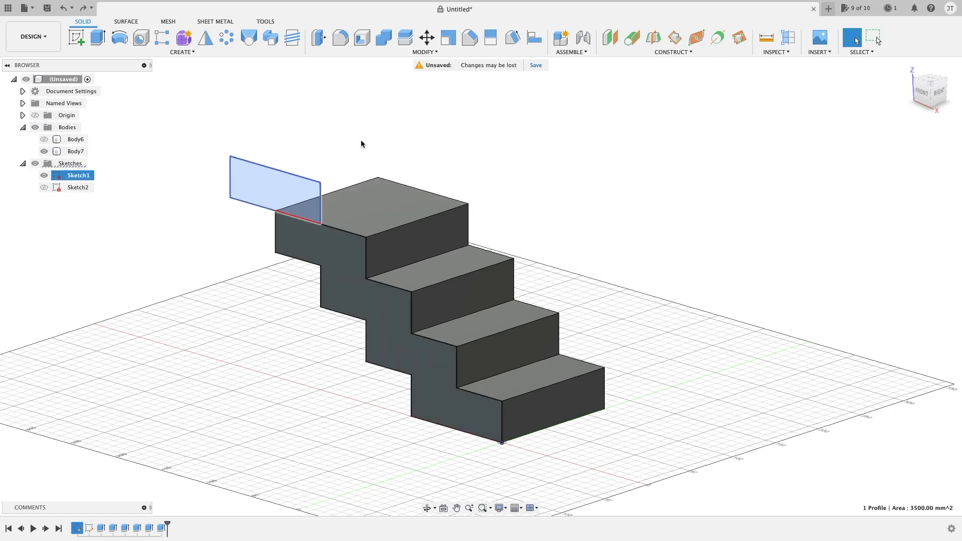
key("e")
middle_click_drag(340, 153, 509, 158)
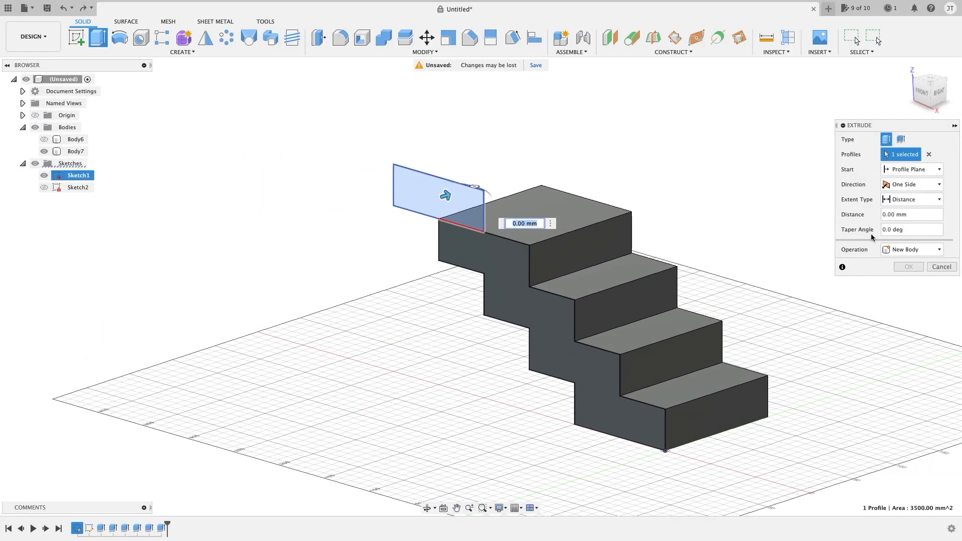
left_click(912, 186)
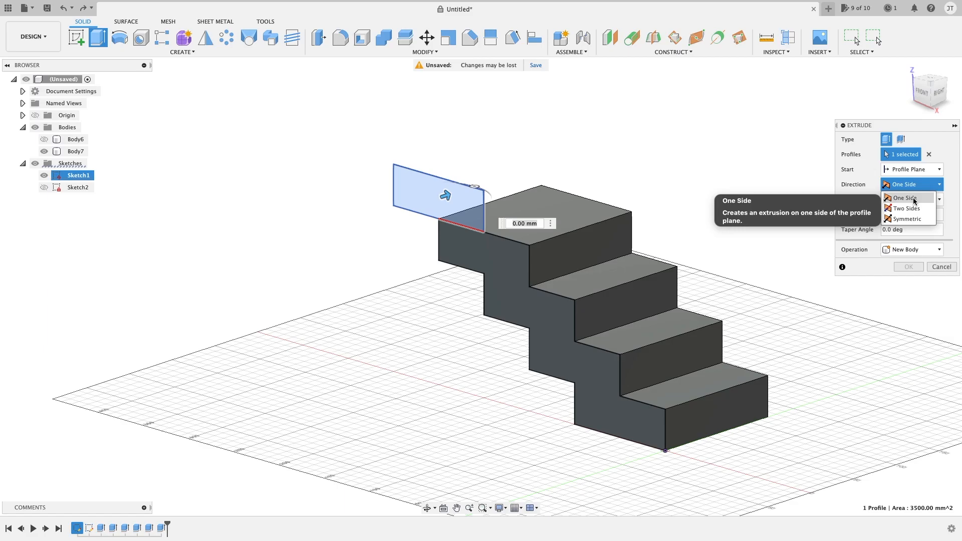
left_click(914, 200)
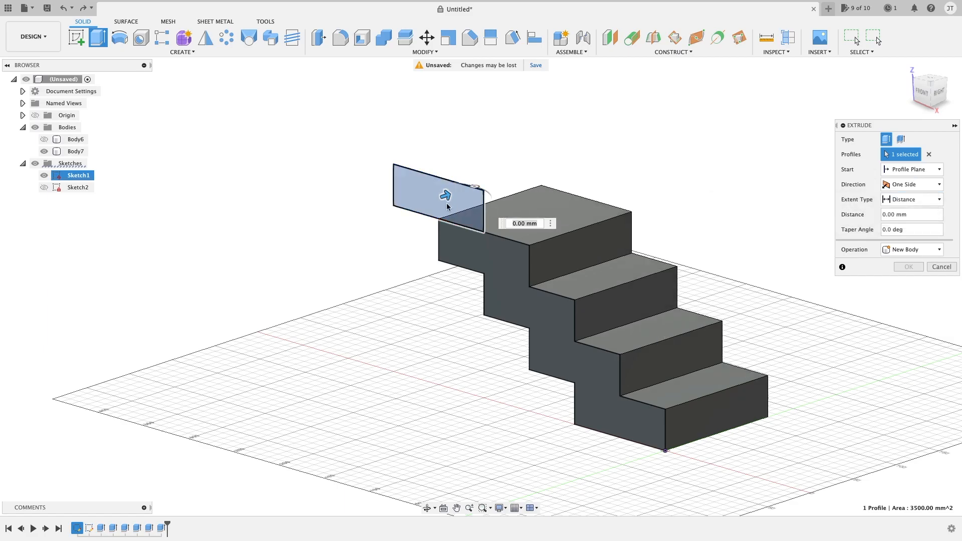
left_click_drag(445, 196, 489, 181)
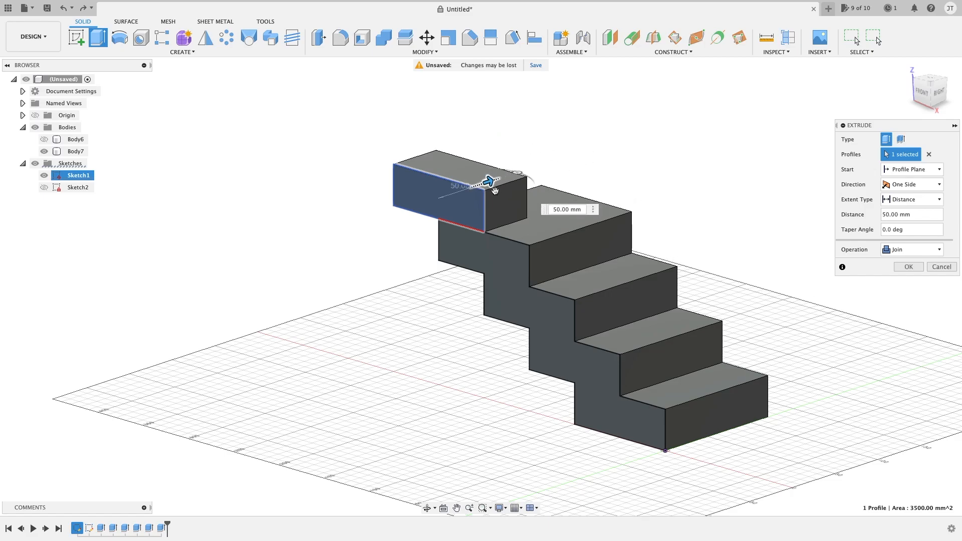
Change the extrusion direction to Two Sides, with 200 mm on side 1 and 160 mm on side 2
left_click(900, 185)
left_click(905, 208)
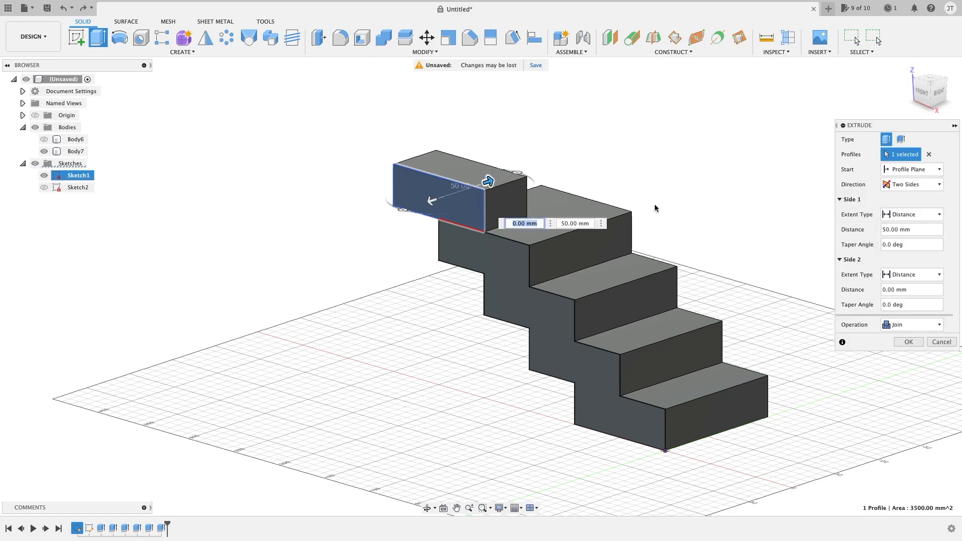
left_click_drag(488, 181, 613, 120)
left_click_drag(432, 200, 285, 261)
Make the rectangle's extrusion symmetric, with a distance of 200 mm to each side of the profile plane
left_click(917, 185)
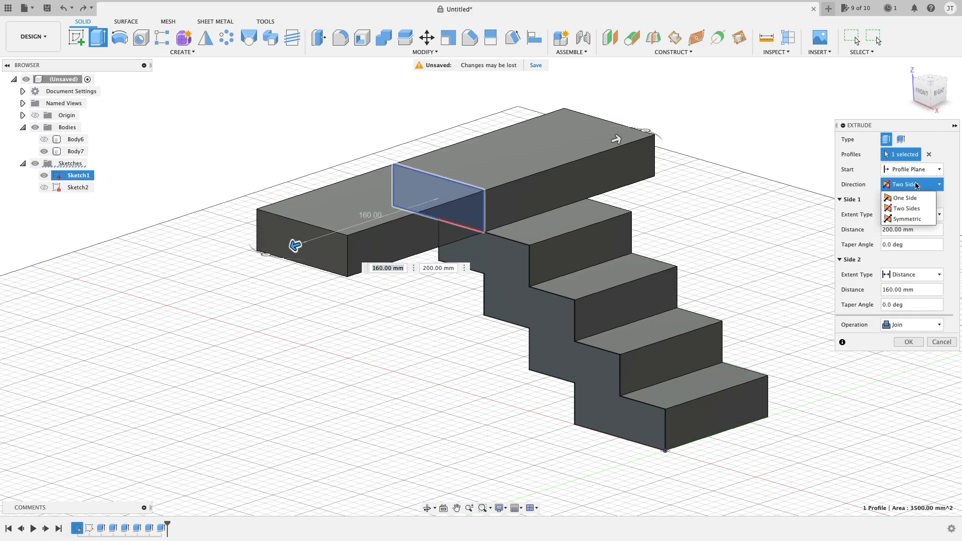
left_click(907, 219)
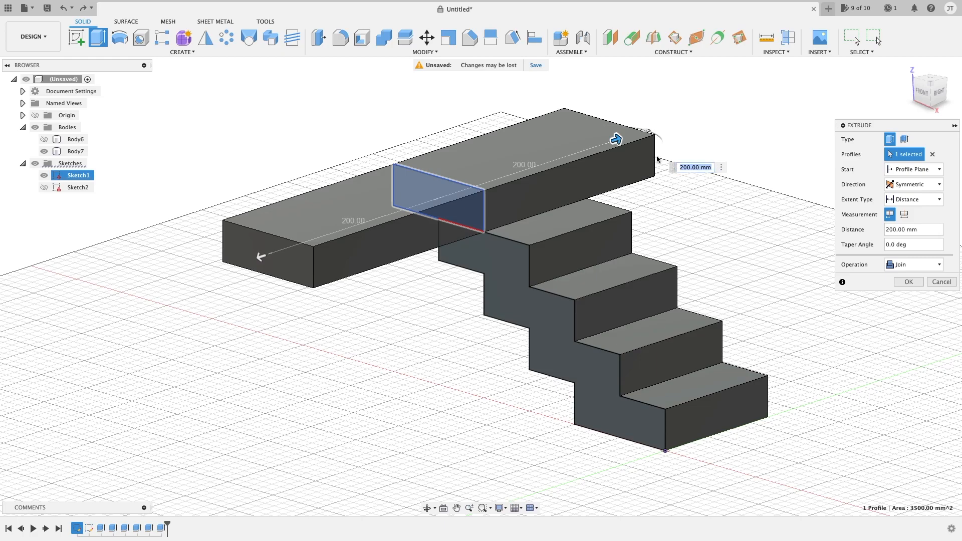
mouse_move(618, 141)
left_mouse_down()
mouse_move(499, 174)
mouse_move(622, 140)
mouse_move(530, 166)
mouse_move(518, 180)
mouse_move(605, 130)
mouse_move(617, 139)
left_mouse_up()
Measure the symmetric extrusion by its whole length and set the distance to 400 mm
left_click(904, 215)
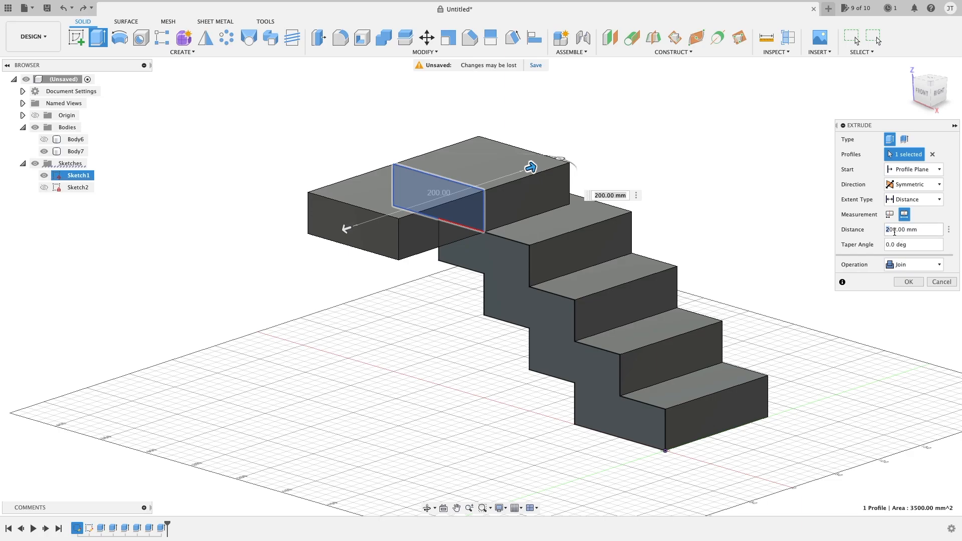
left_click_drag(894, 232, 886, 232)
type("400")
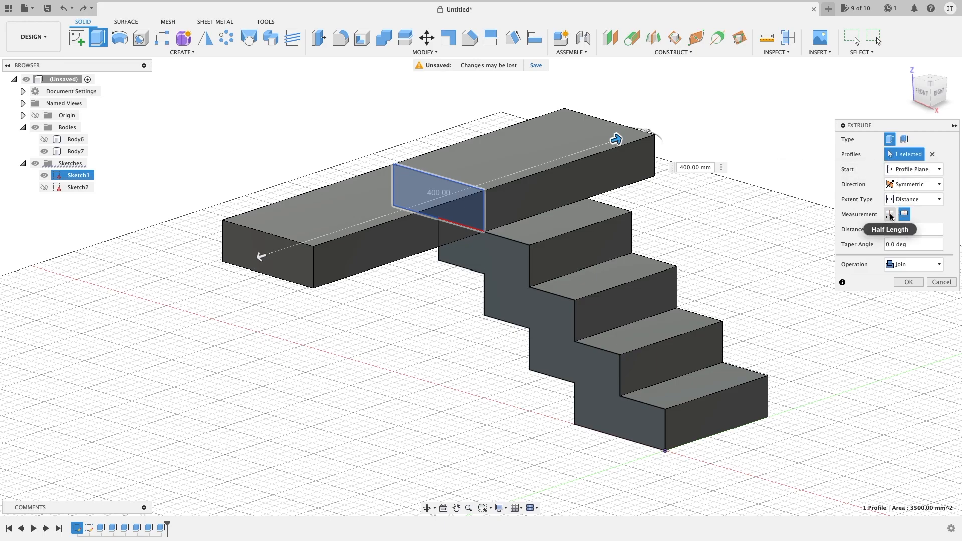
Switch to half-length measurement and complete the 400 mm symmetric extrusion as a thin extrude with 1 mm walls, joined to the stairs
left_click(890, 215)
left_click(905, 139)
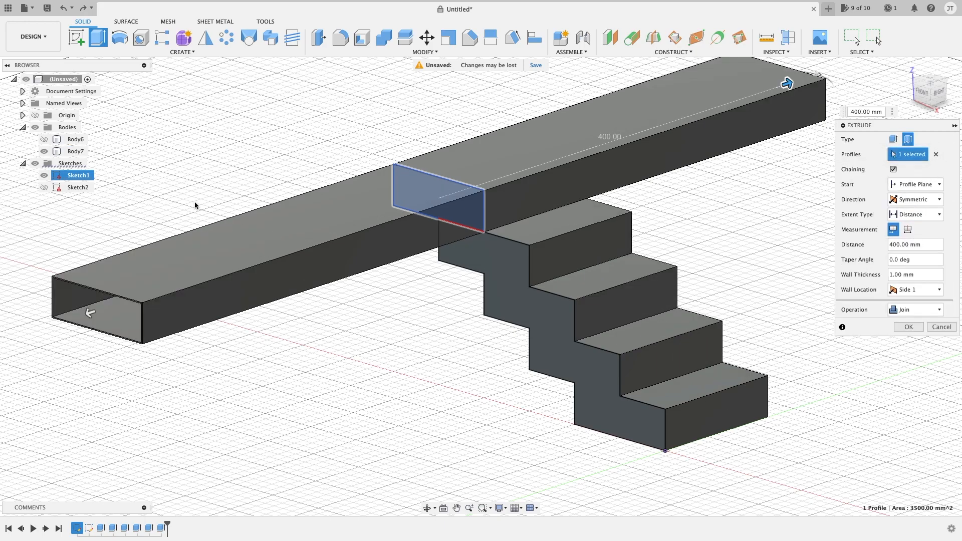
middle_click_drag(152, 206, 336, 211, "shift")
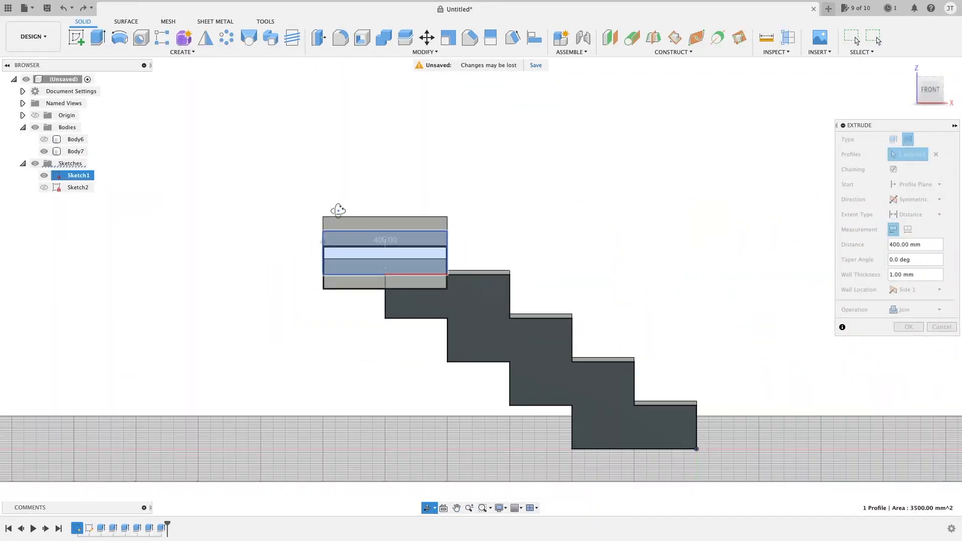
scroll(426, 236, "up", 3)
middle_click_drag(516, 232, 585, 230, "shift")
scroll(557, 220, "down", 2)
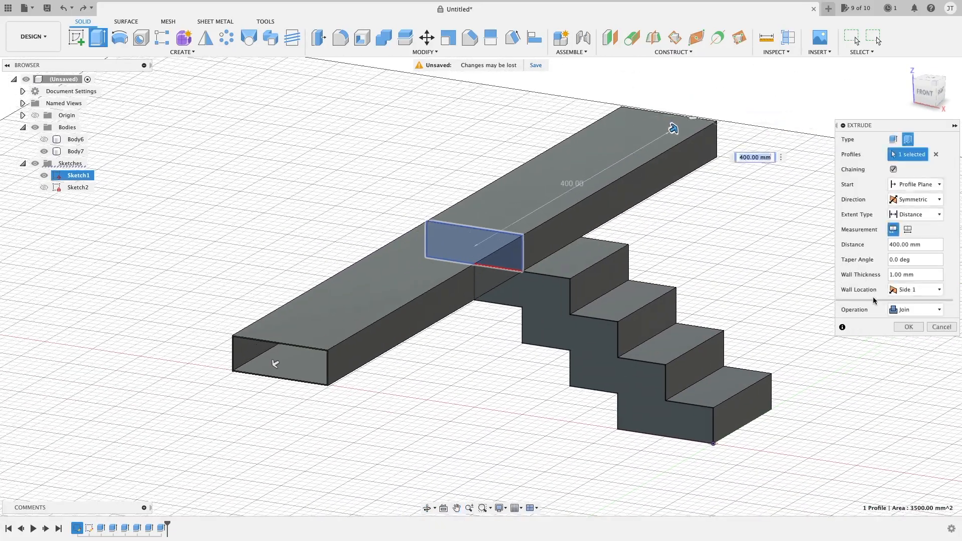
key("Return")
Hide Sketch1 so that only the joined stair and hollow beam body is shown
mouse_move(752, 279)
middle_mouse_down("shift")
mouse_move(713, 272)
mouse_move(730, 284)
mouse_move(750, 279)
middle_mouse_up("shift")
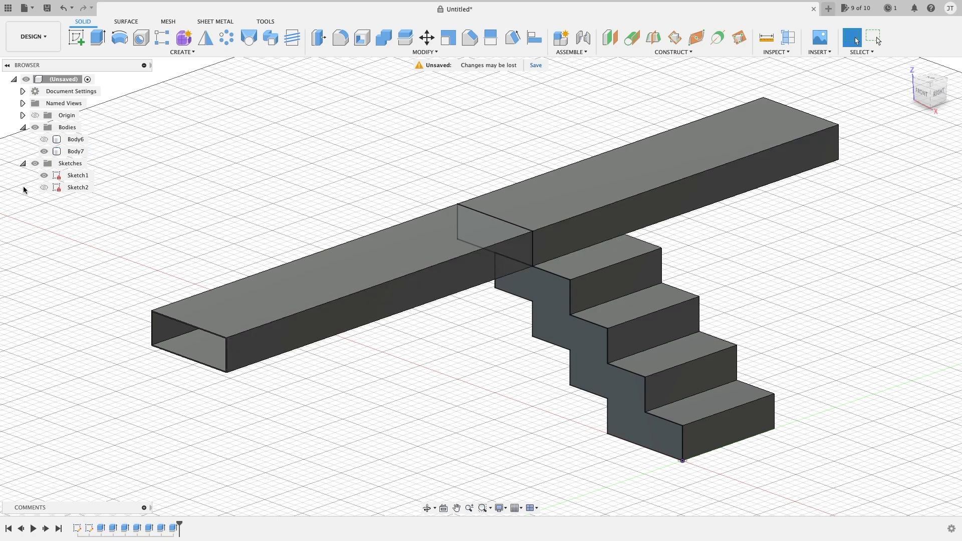
left_click(404, 236)
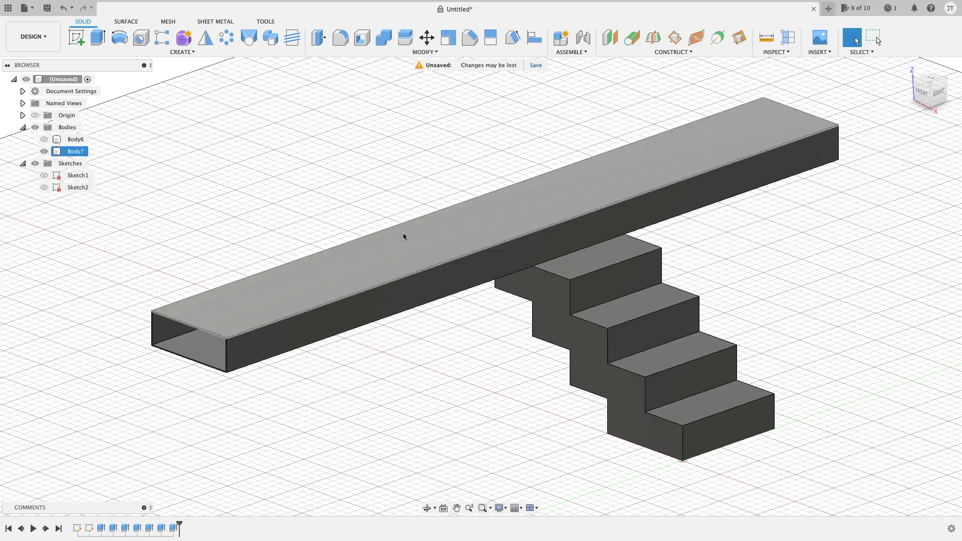
left_click(179, 52)
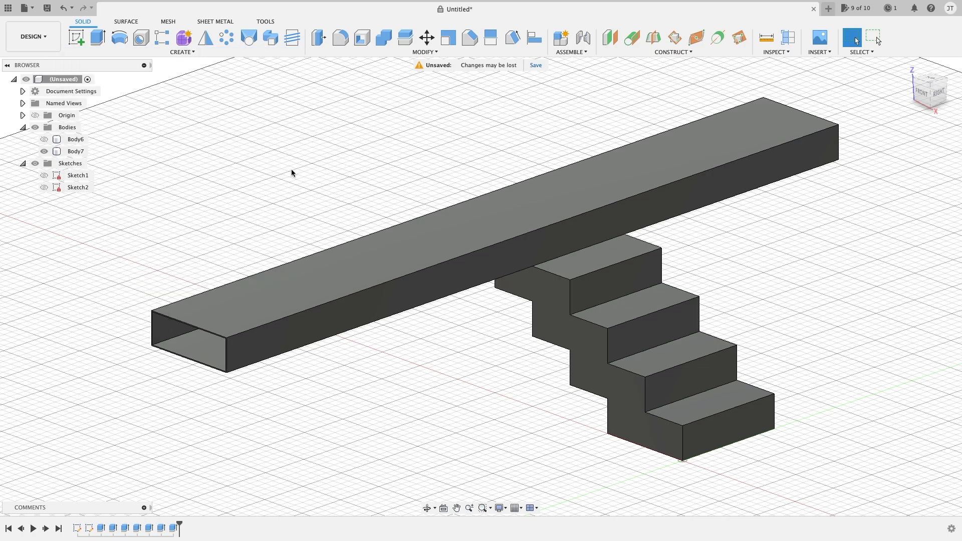